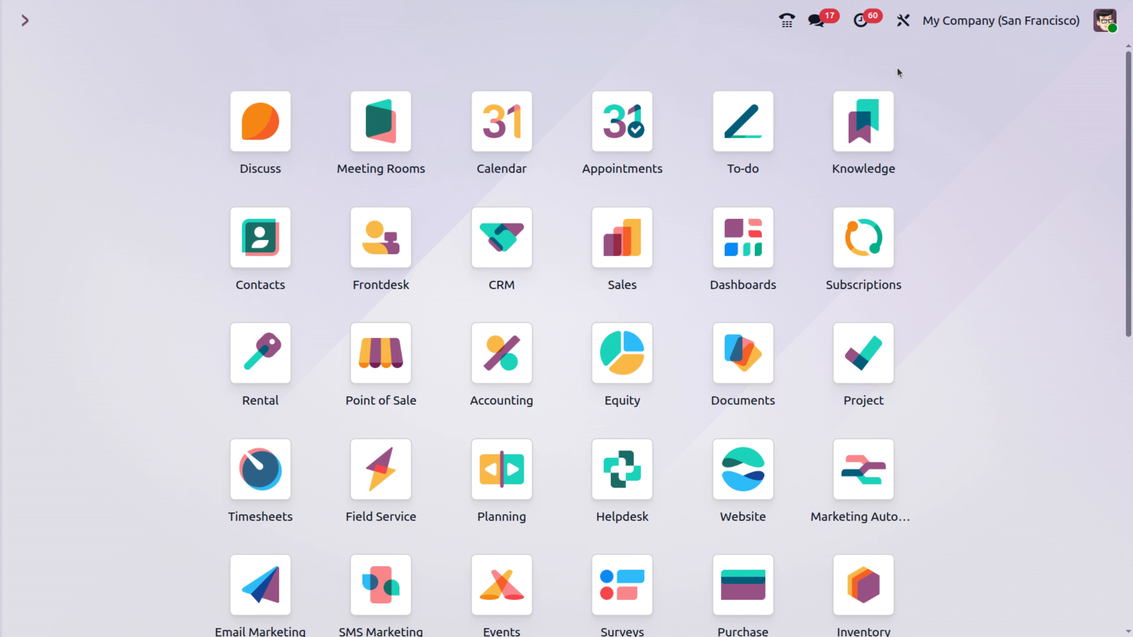
# Step: Launch the Sales app with 'sa' from the command palette to reach the Quotations list
pyautogui.write('sa')
pyautogui.press('Return')
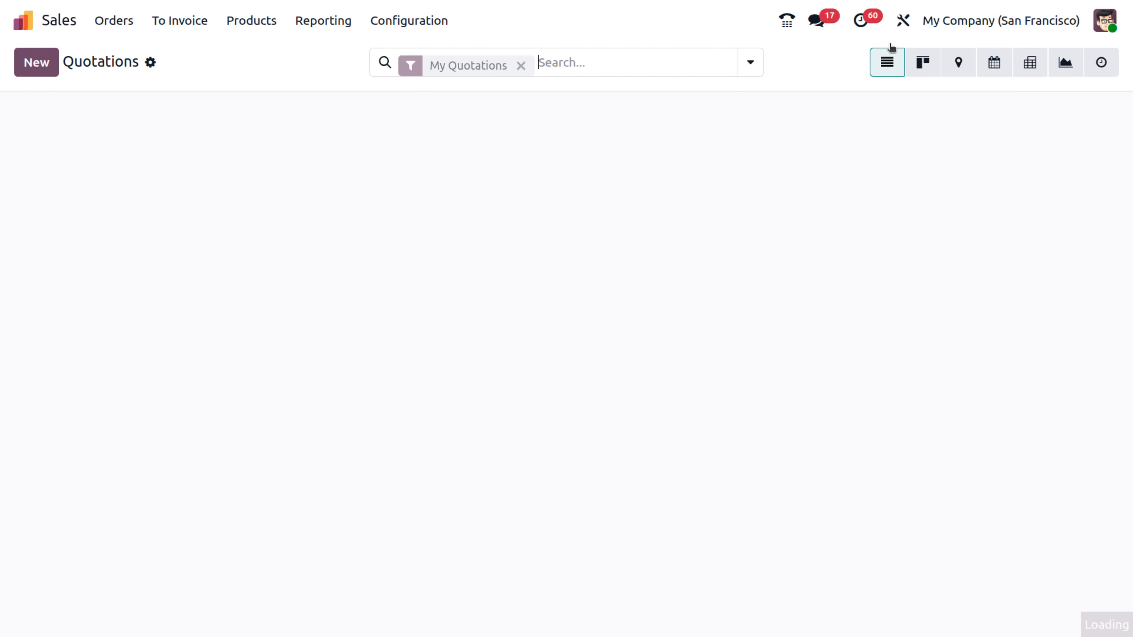
# Step: Tick the Discounts option under Pricing in the Sales settings and save
pyautogui.click(442, 21)
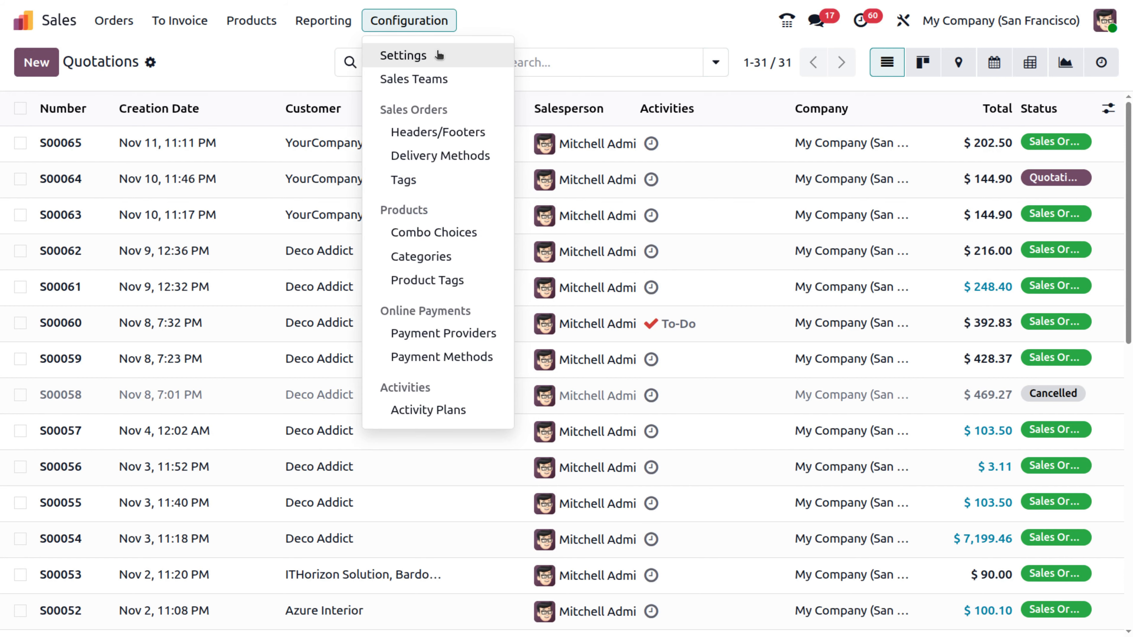
pyautogui.click(436, 54)
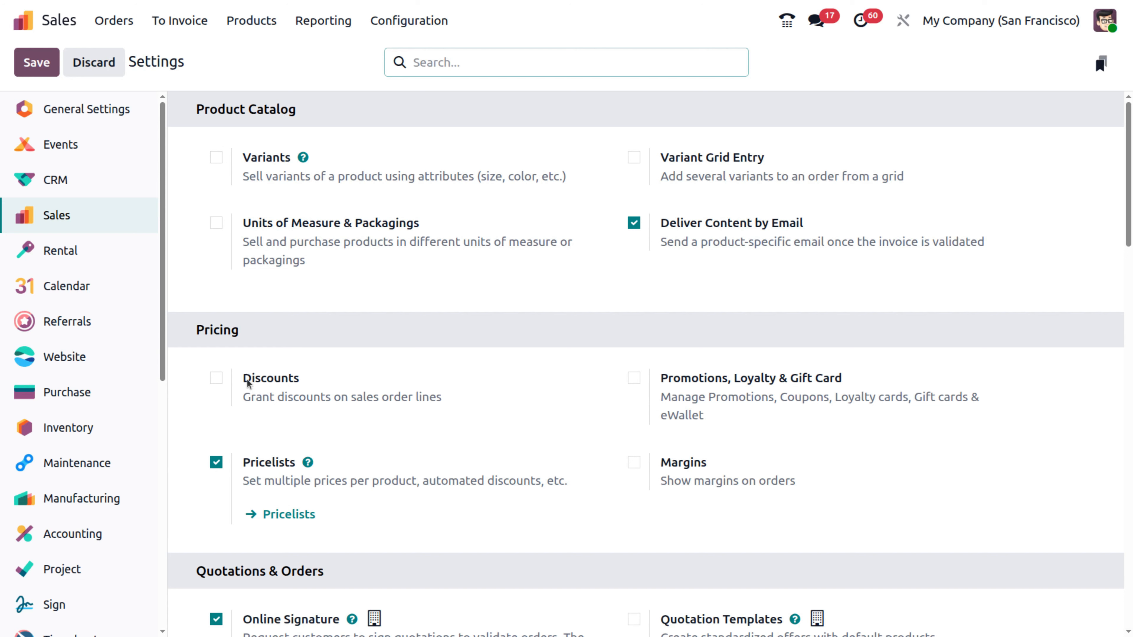
pyautogui.click(248, 379)
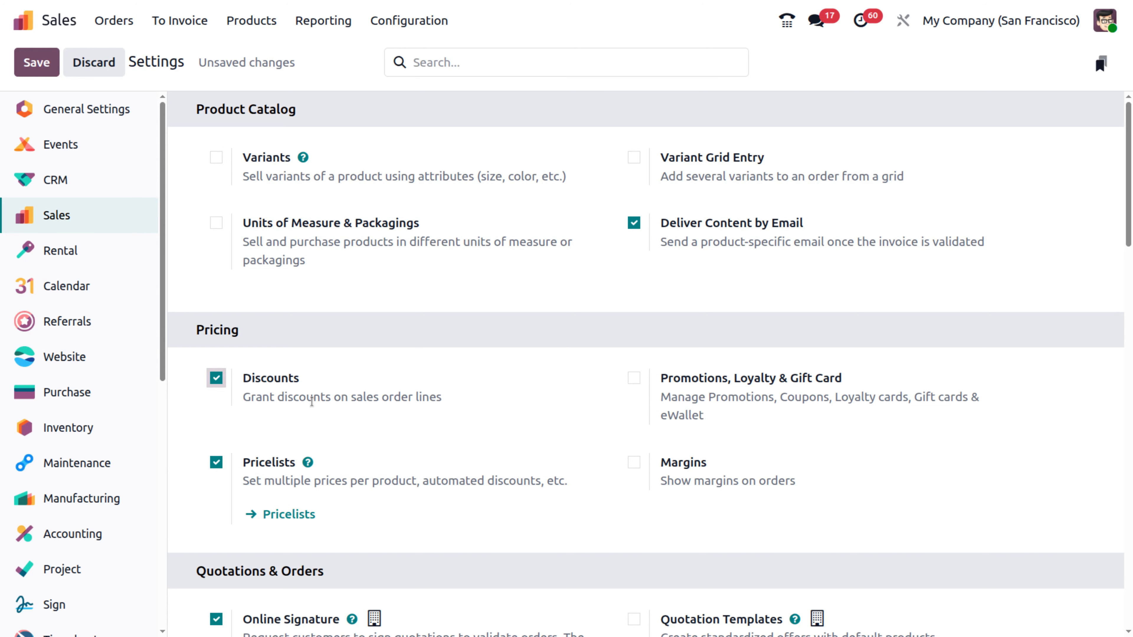
pyautogui.click(48, 67)
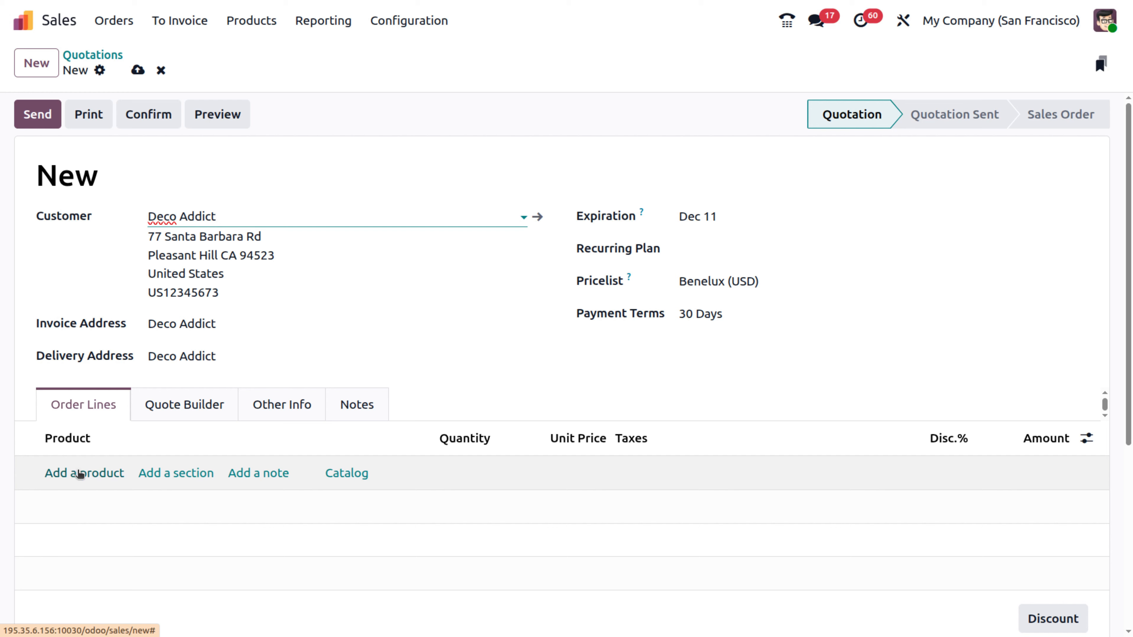
# Step: Add a Cable Management Box line with quantity 5 and remove its 15% tax
pyautogui.click(78, 473)
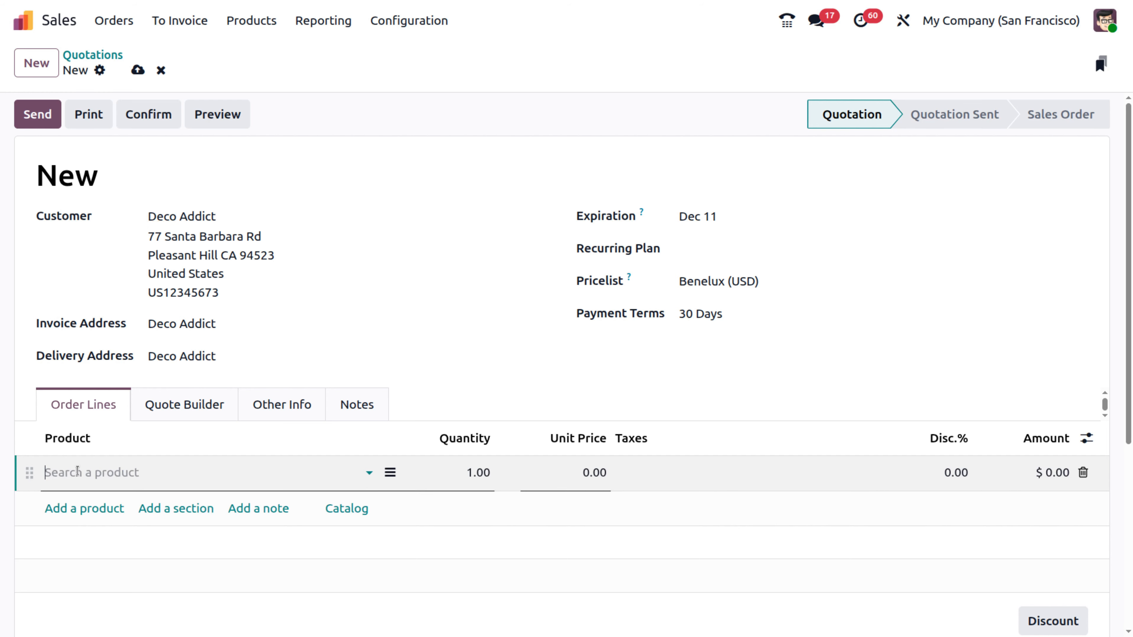
pyautogui.click(78, 471)
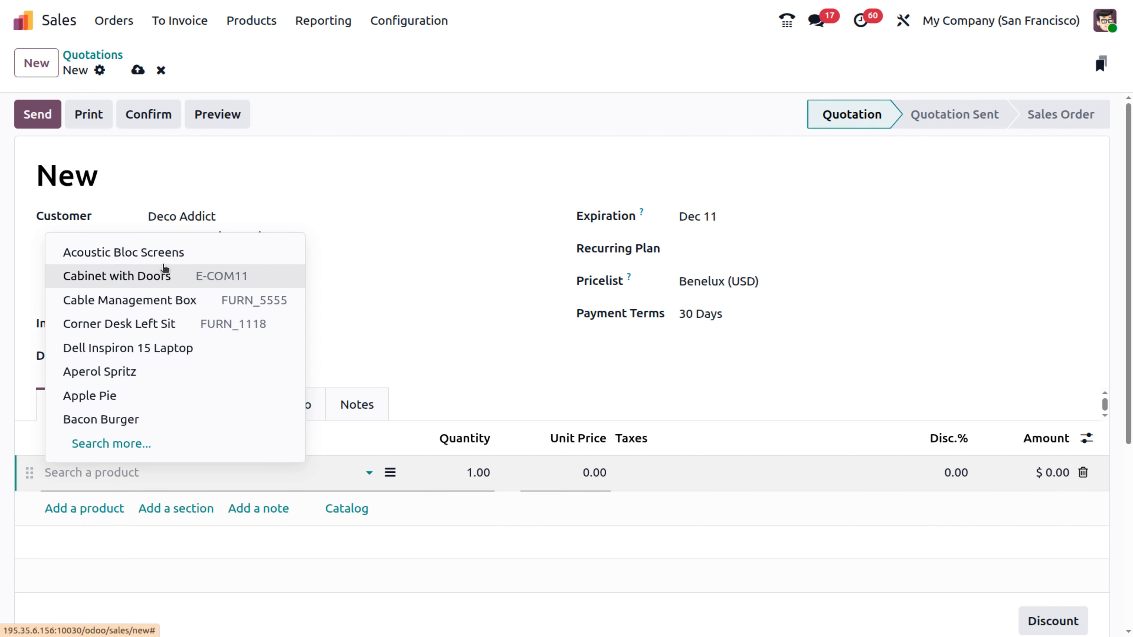
pyautogui.click(156, 297)
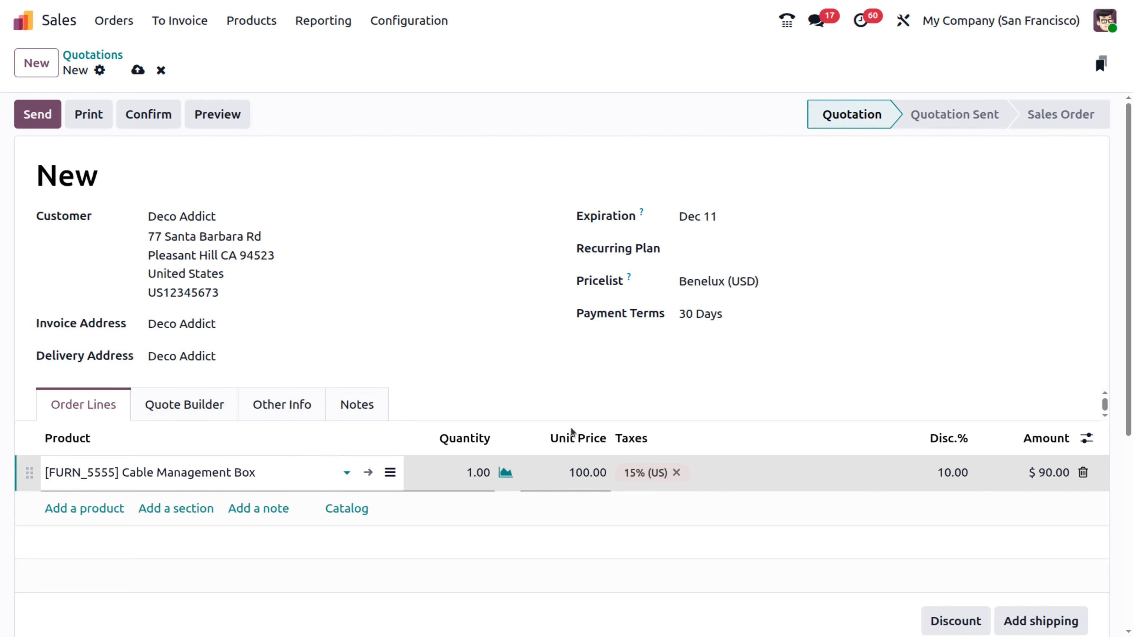
pyautogui.click(676, 473)
pyautogui.click(481, 473)
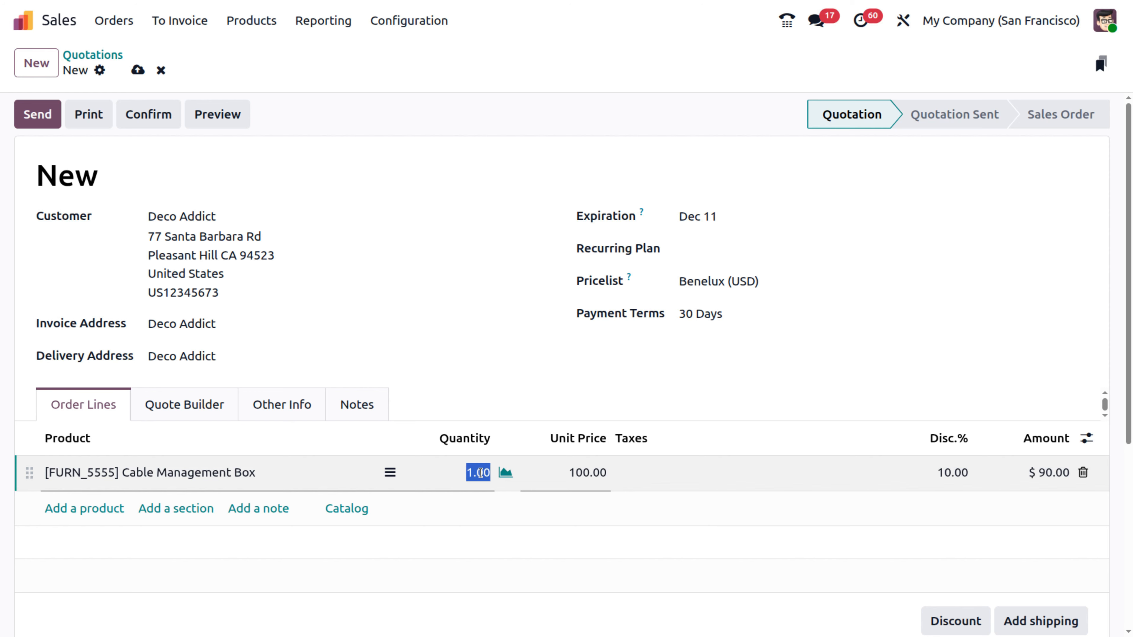
pyautogui.write('5')
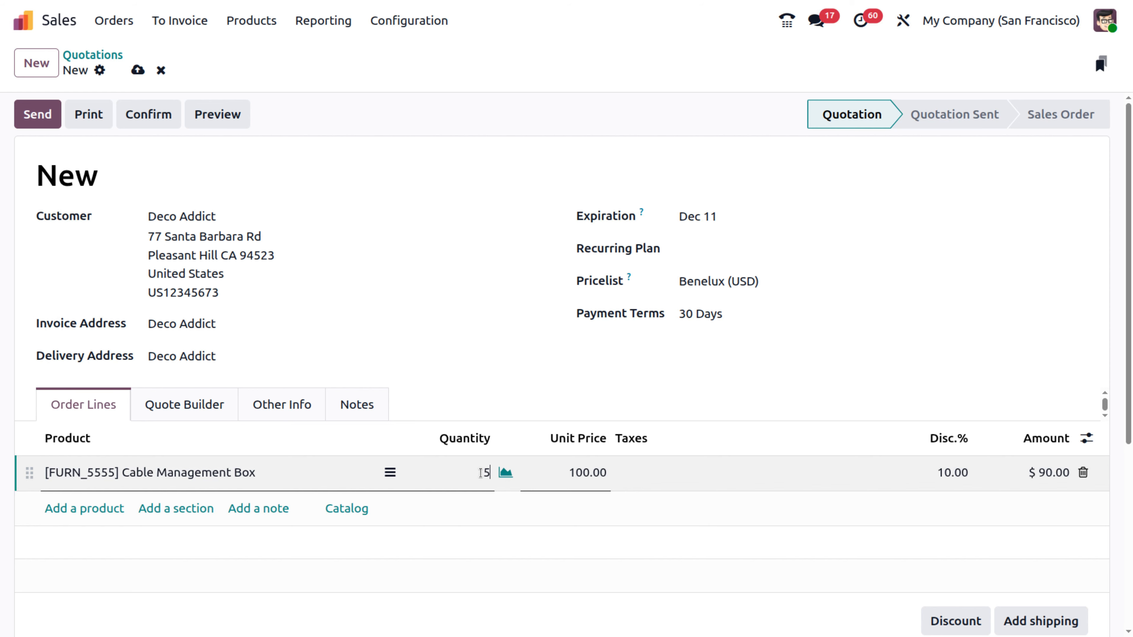
pyautogui.click(649, 388)
pyautogui.scroll(-3, 665, 538)
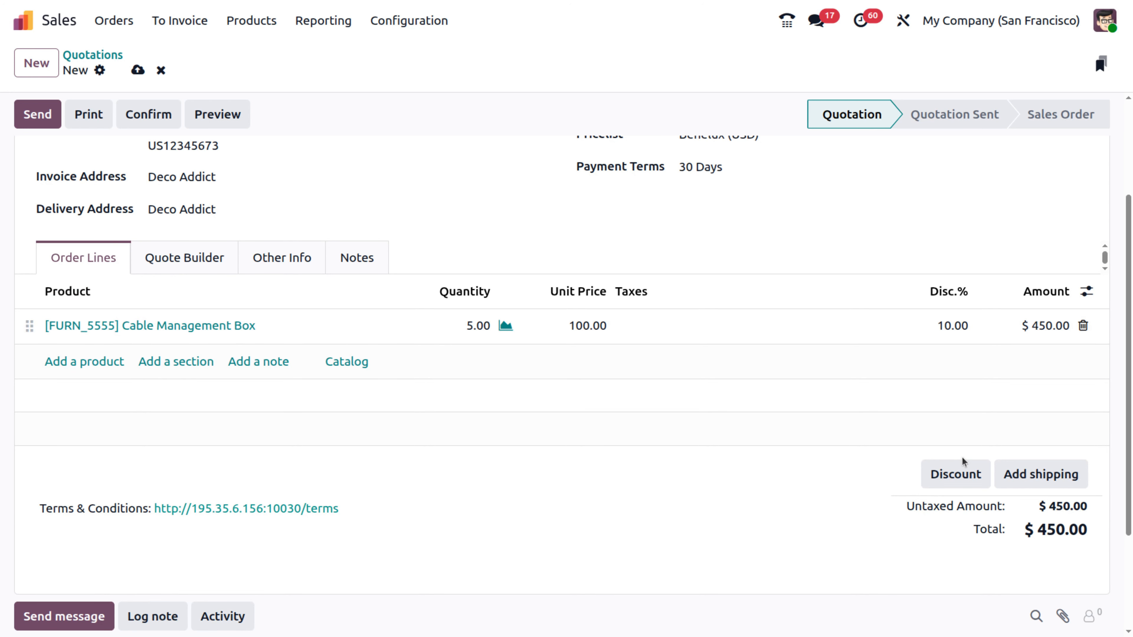
# Step: Apply a 5% discount on all order lines, then start a new product line
pyautogui.click(963, 479)
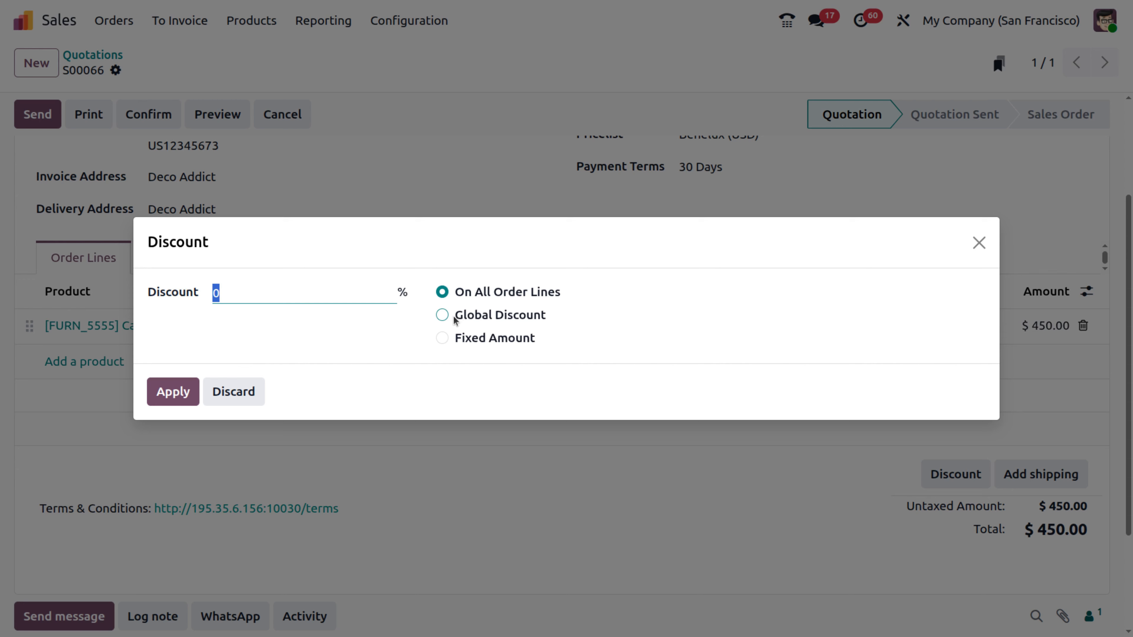
pyautogui.write('5')
pyautogui.click(190, 393)
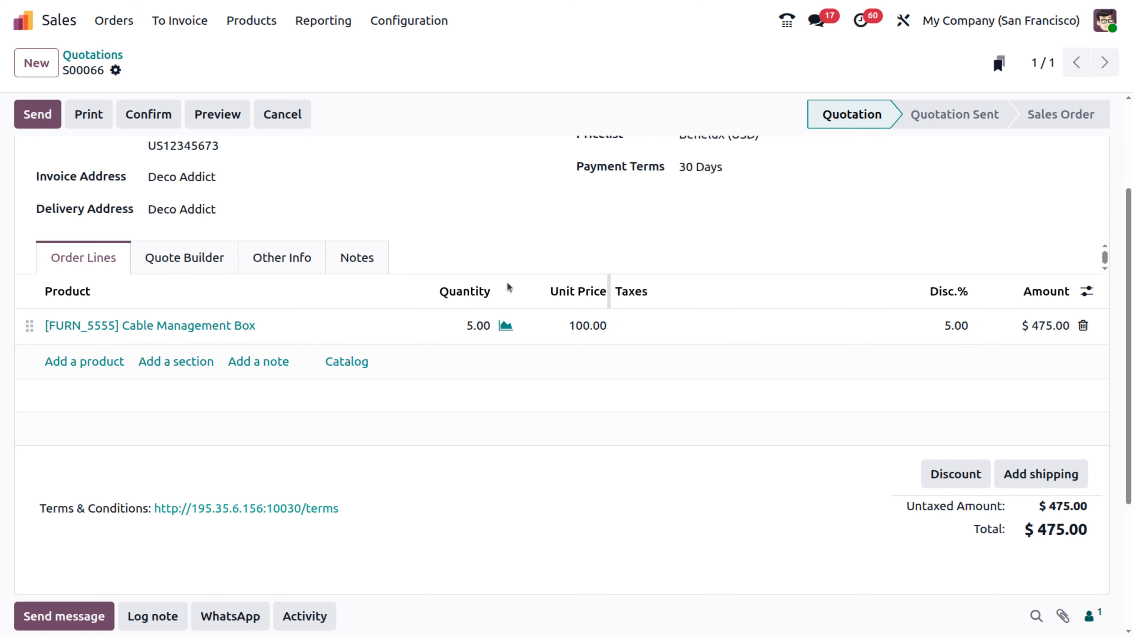
pyautogui.click(102, 361)
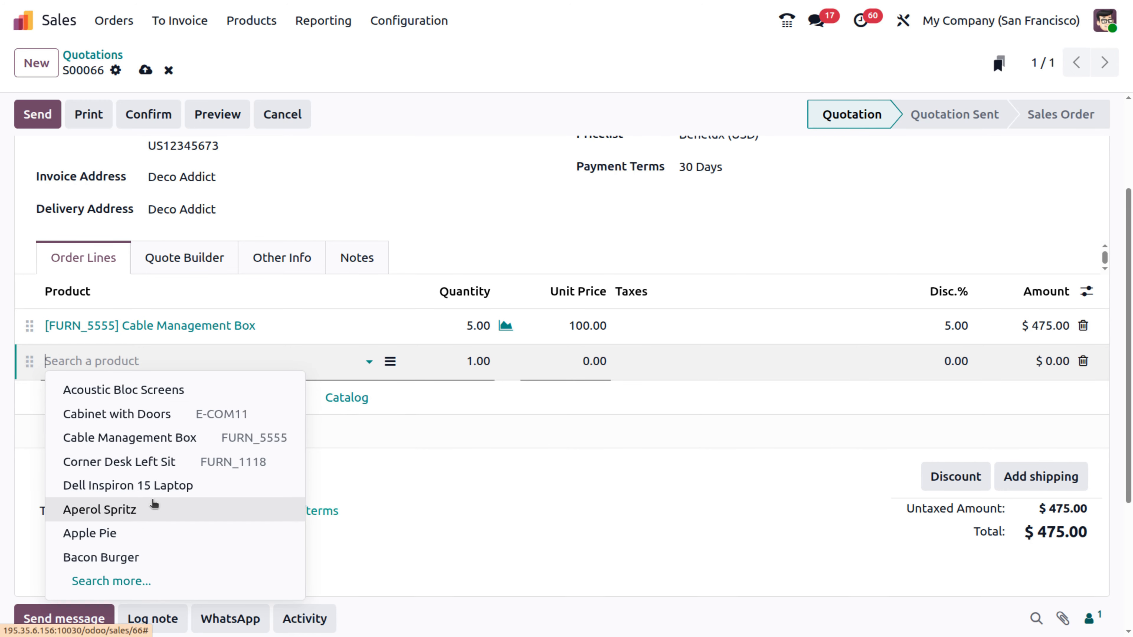
# Step: Add Aperol Spritz to the new line and apply a 3% discount to both lines
pyautogui.click(153, 504)
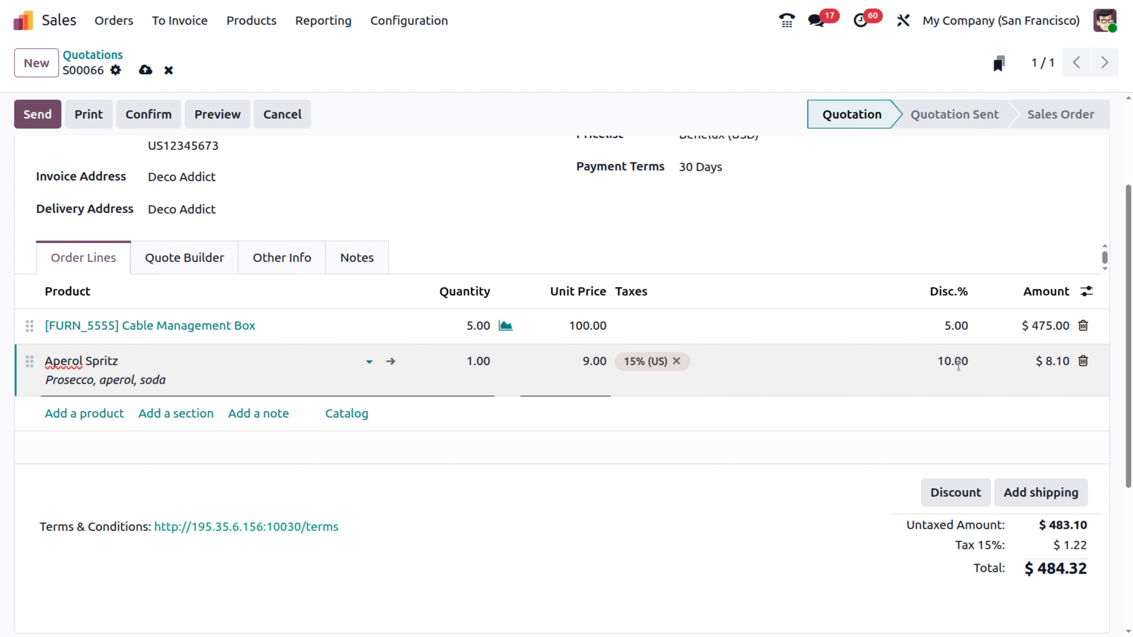
pyautogui.click(947, 485)
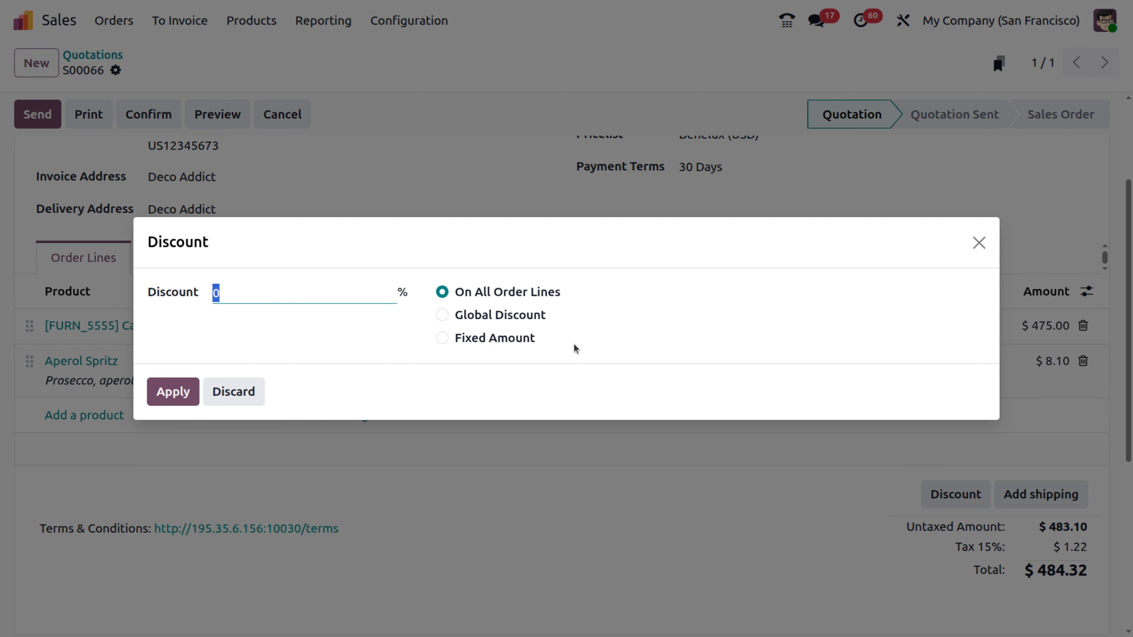
pyautogui.write('3')
pyautogui.click(173, 392)
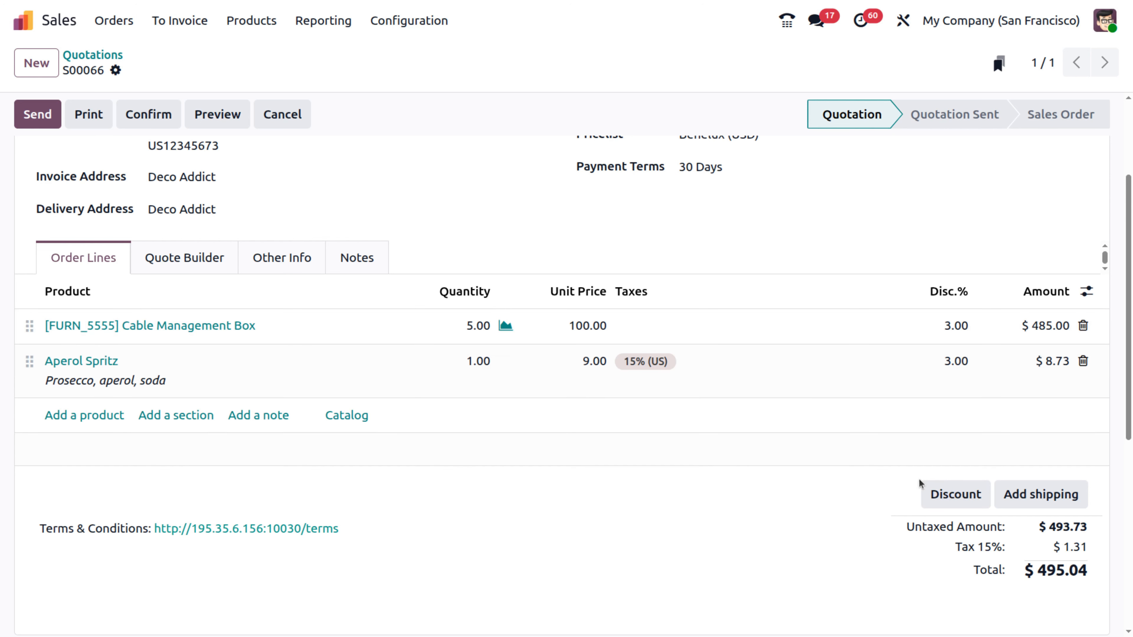
# Step: Apply a 50% Global Discount, producing Discount lines of -242.50 and -4.36
pyautogui.click(943, 500)
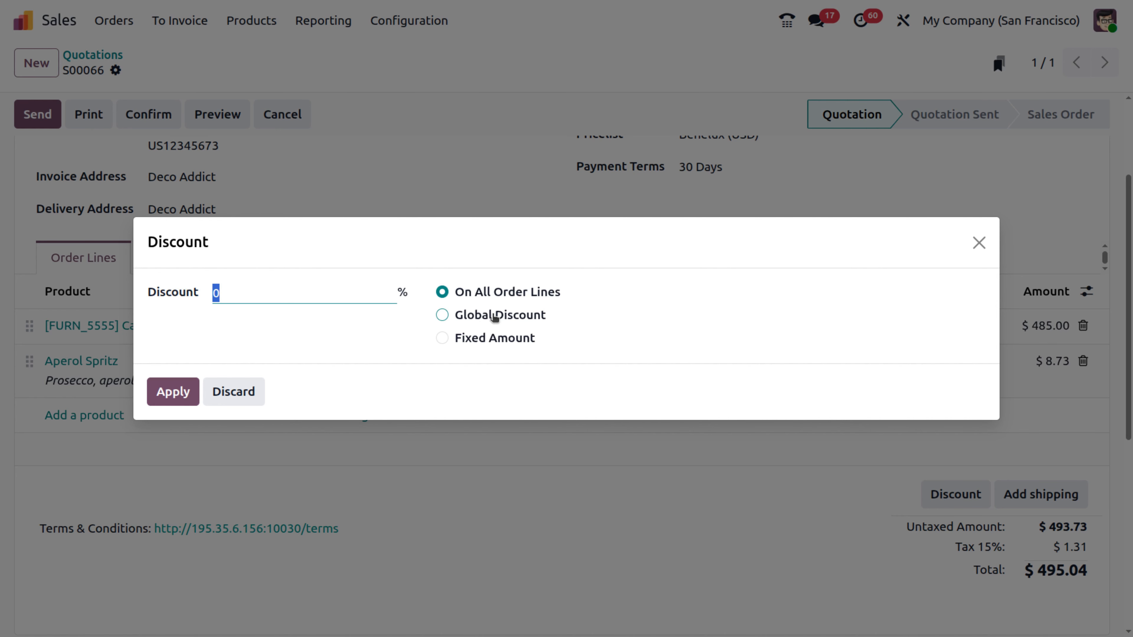
pyautogui.click(495, 317)
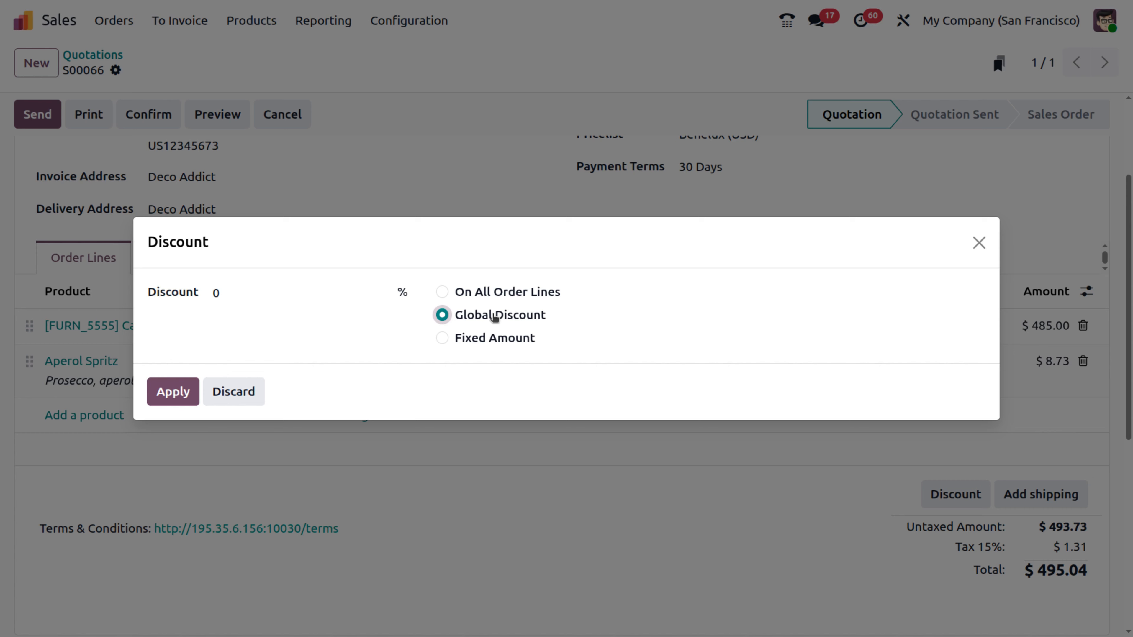
pyautogui.click(268, 293)
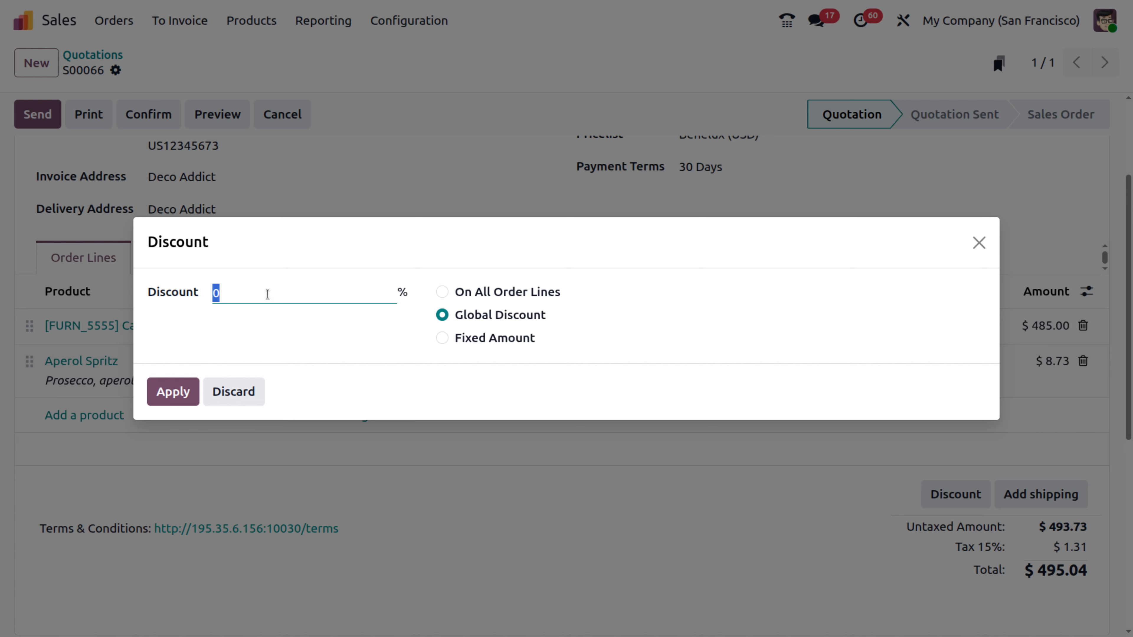
pyautogui.write('50')
pyautogui.click(183, 386)
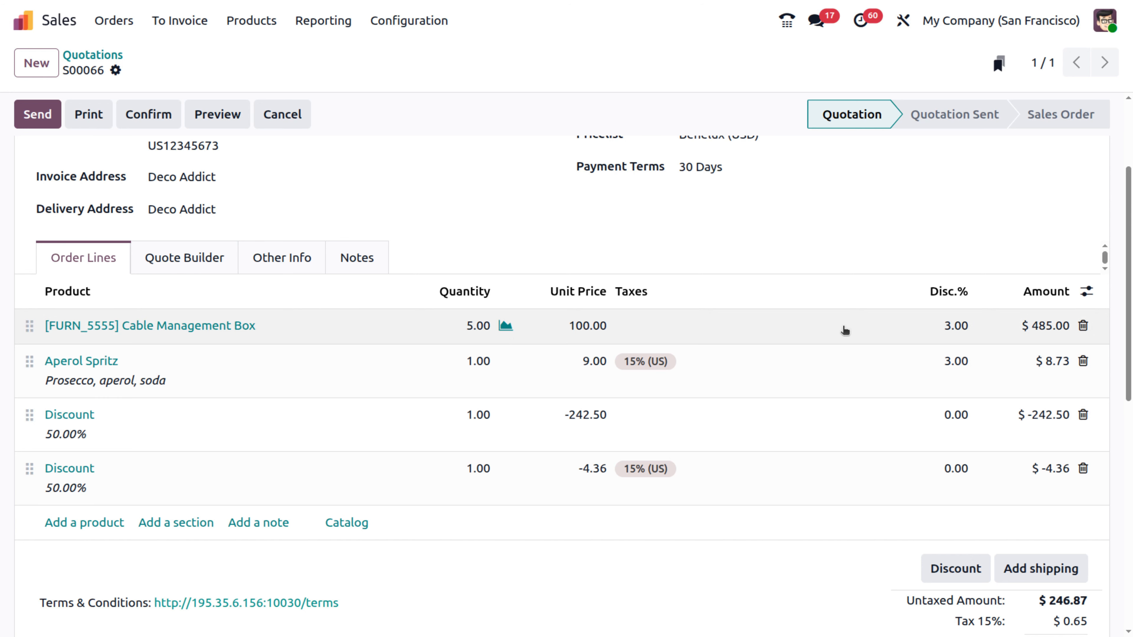
# Step: Reset Disc.% to 0 on the Cable Management Box and Aperol Spritz lines
pyautogui.click(961, 326)
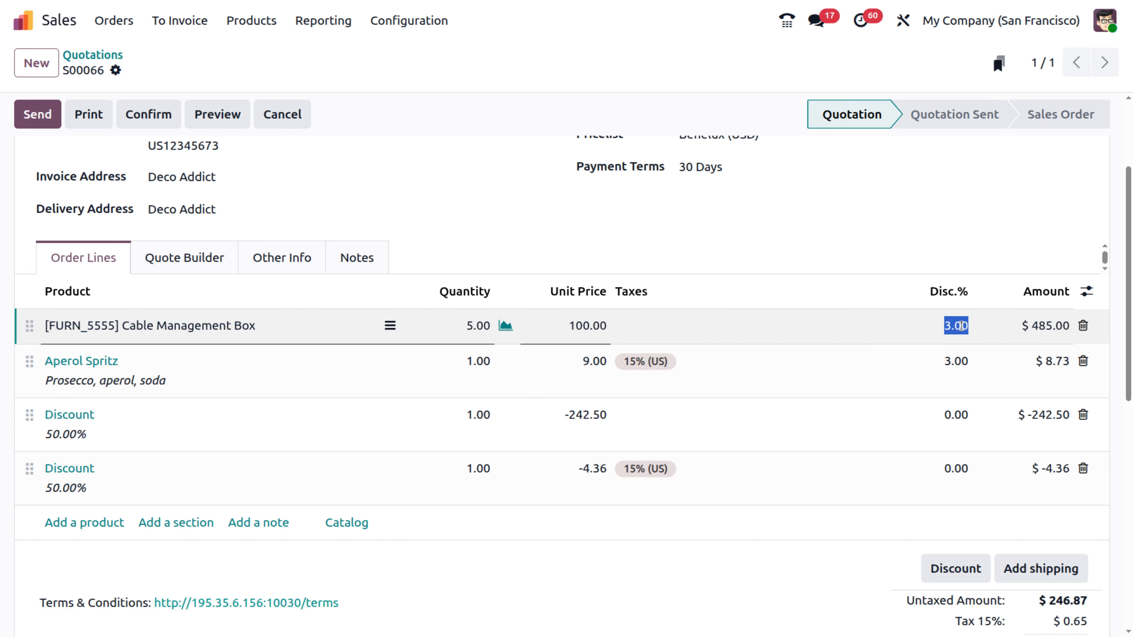
pyautogui.write('0')
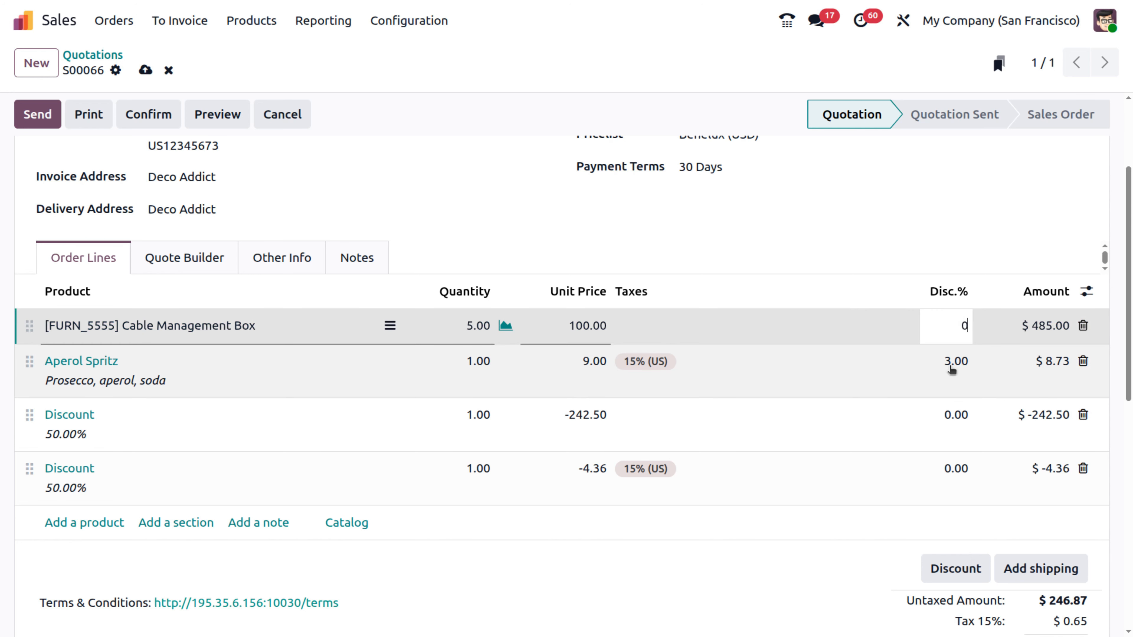
pyautogui.click(950, 366)
pyautogui.write('0')
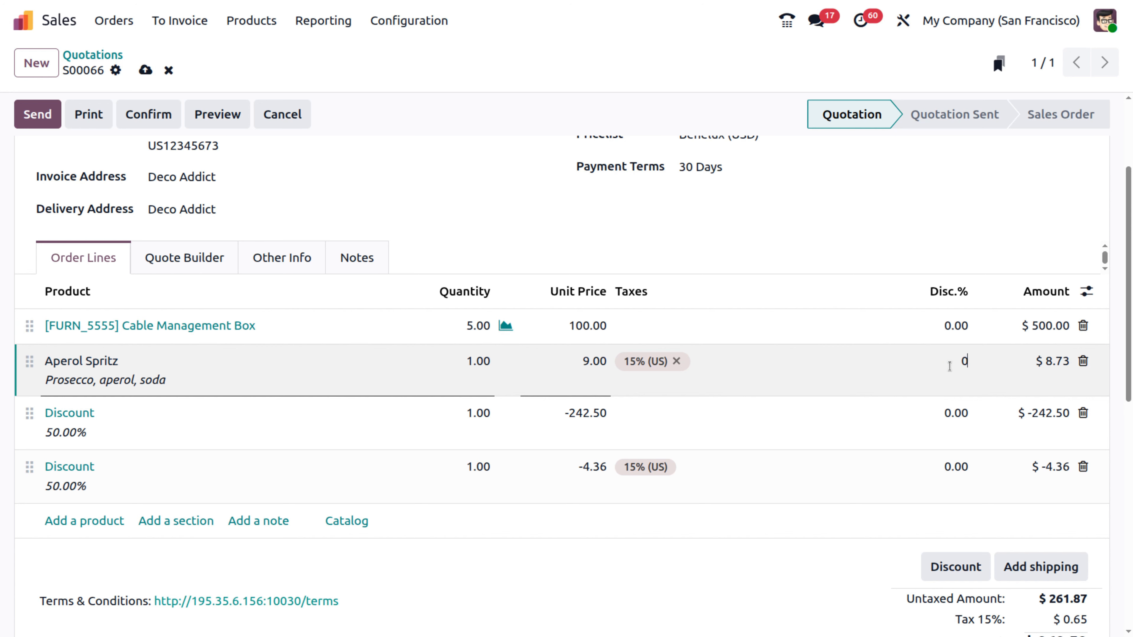
pyautogui.click(1039, 232)
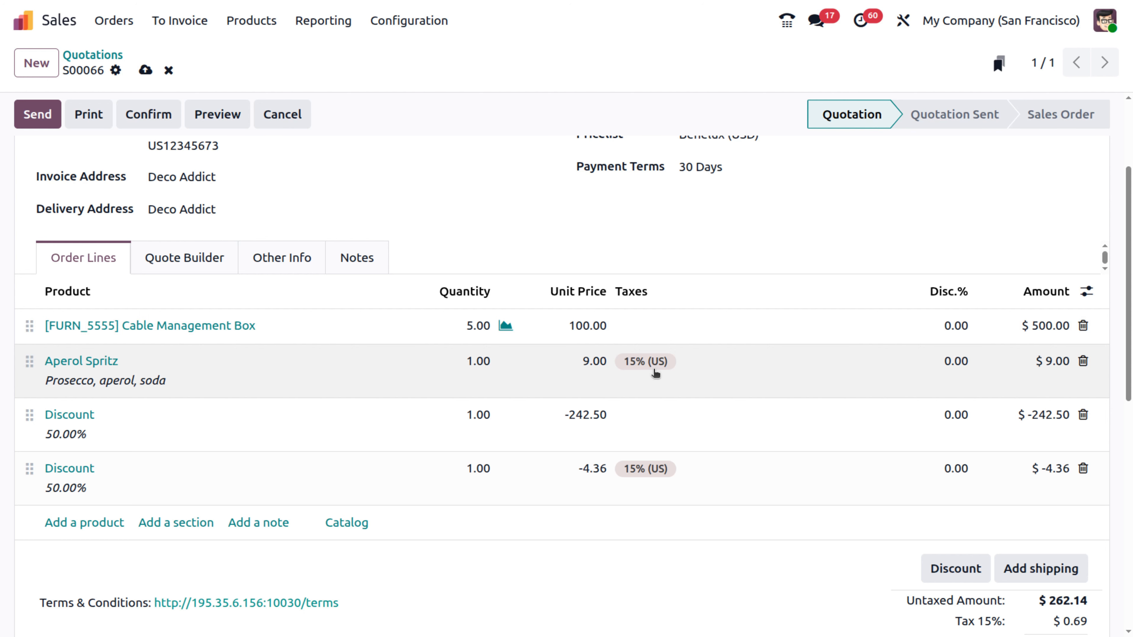
# Step: Remove Aperol Spritz's 15% tax, save, and delete the -242.50 and -4.36 Discount lines
pyautogui.click(675, 362)
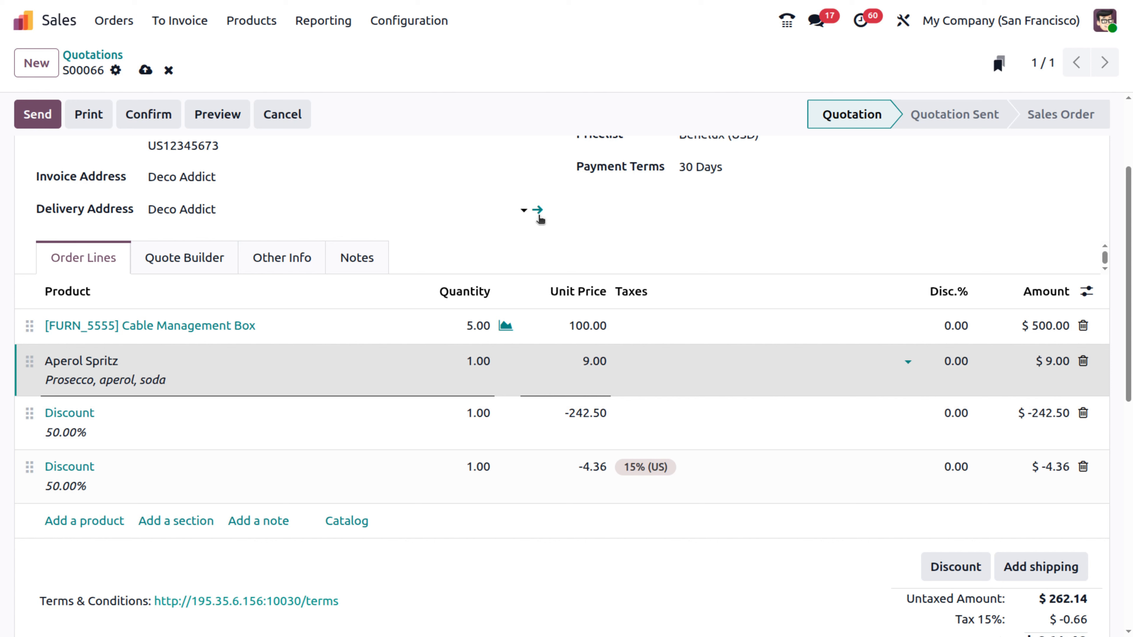
pyautogui.click(144, 68)
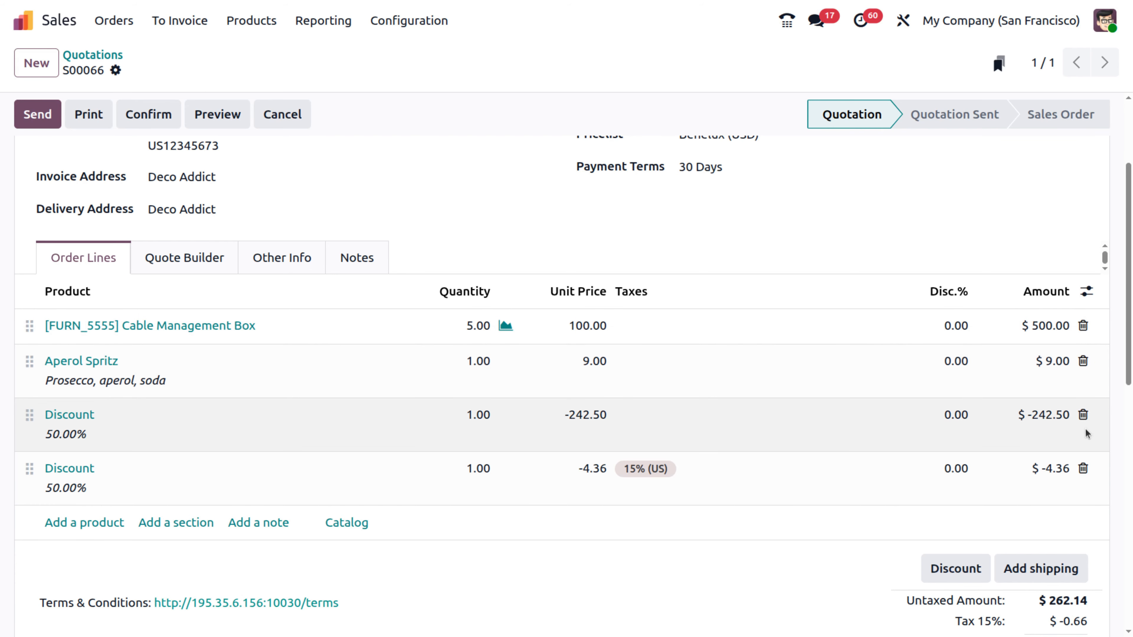
pyautogui.click(1084, 415)
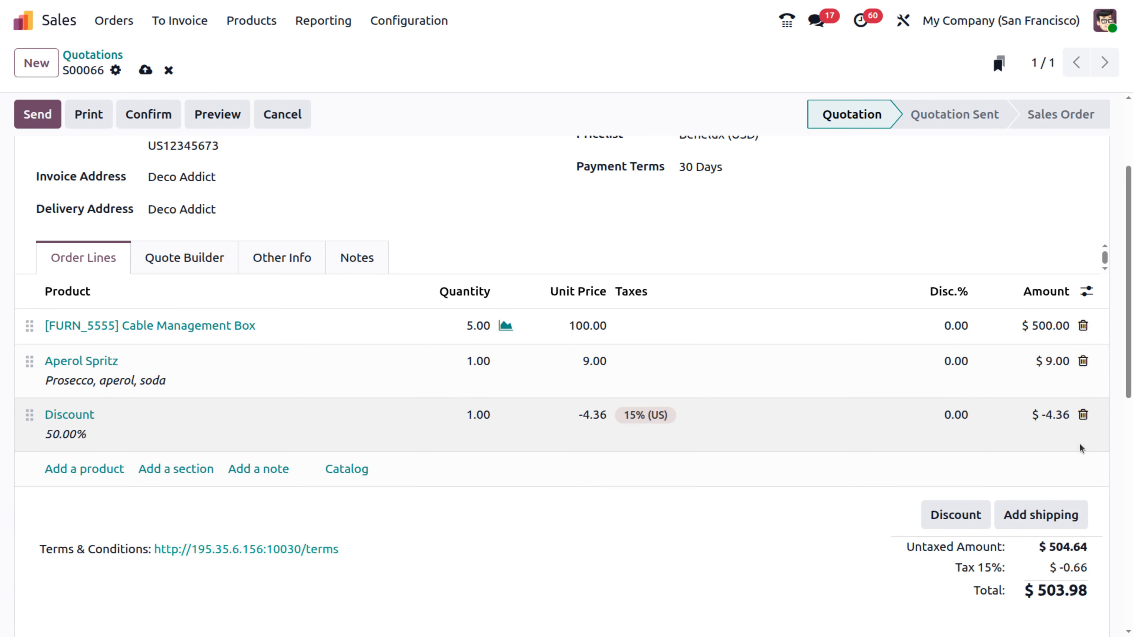
pyautogui.click(1083, 415)
pyautogui.click(956, 494)
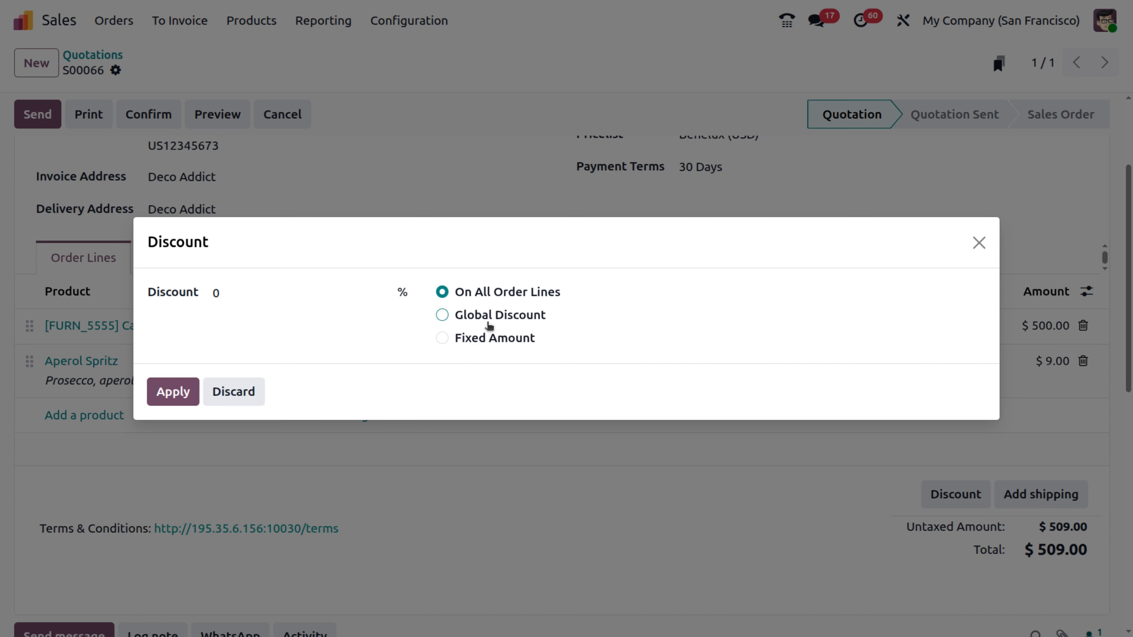
# Step: Apply a 50% Global Discount, then delete the resulting -254.50 Discount line
pyautogui.click(468, 316)
pyautogui.click(306, 291)
pyautogui.write('50')
pyautogui.press('Return')
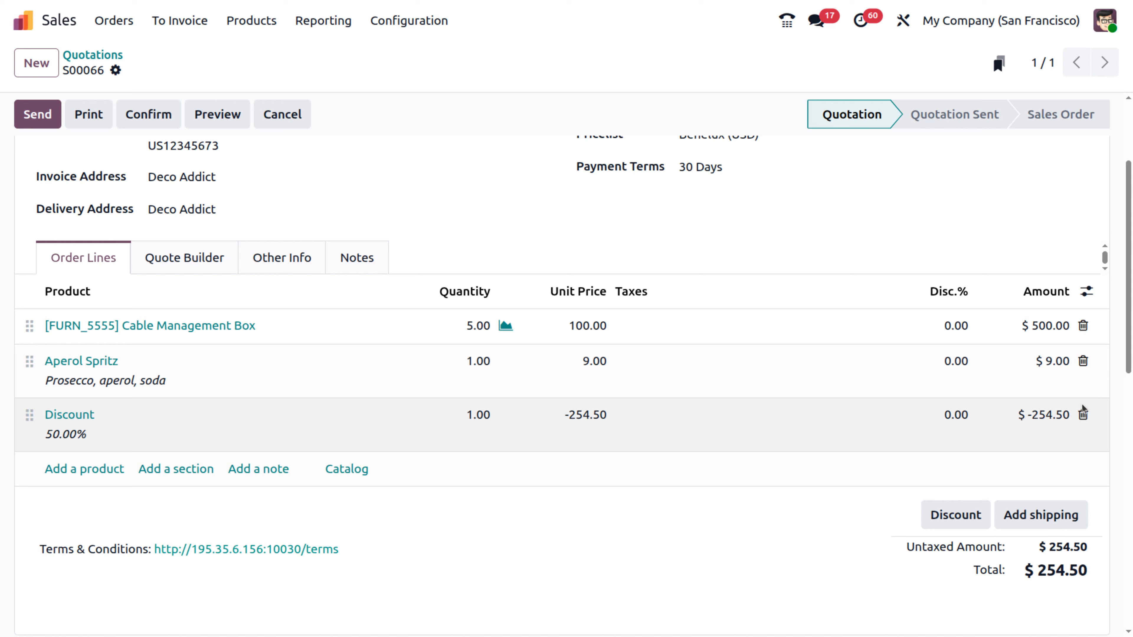
pyautogui.click(1083, 413)
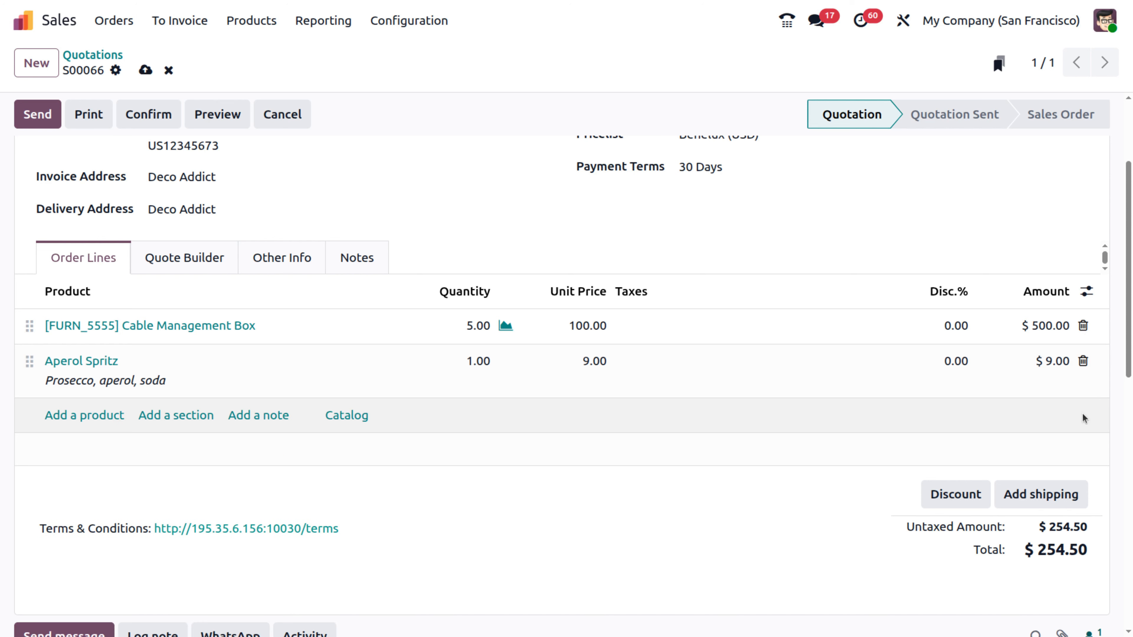
# Step: Apply a Fixed Amount discount of 100, creating a -100.00 Discount line
pyautogui.click(943, 492)
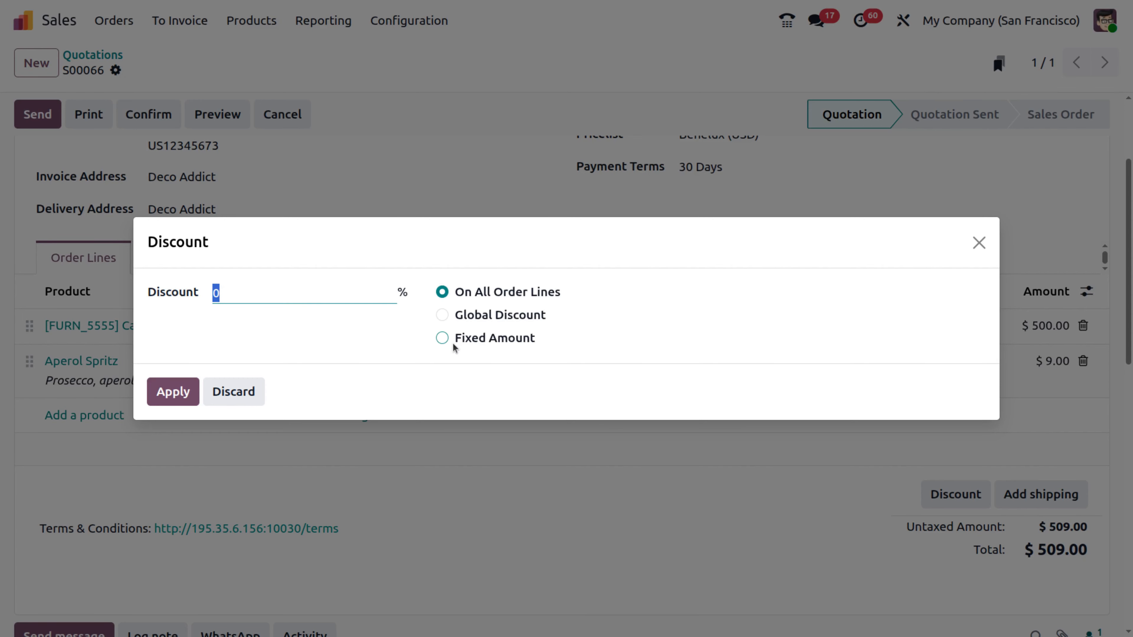
pyautogui.click(442, 339)
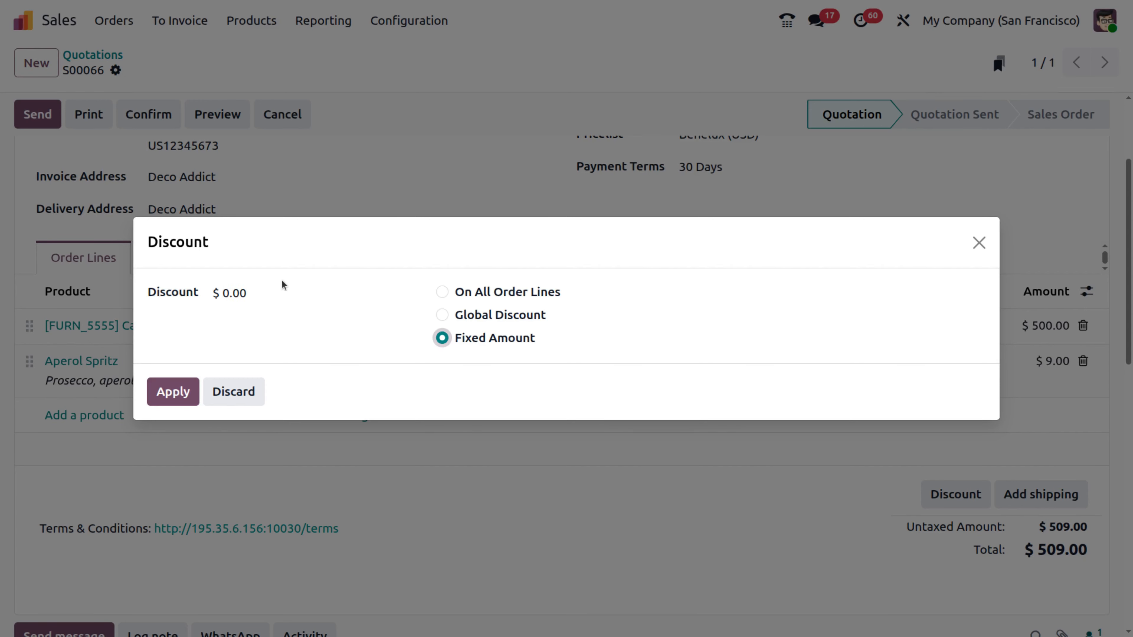
pyautogui.click(281, 290)
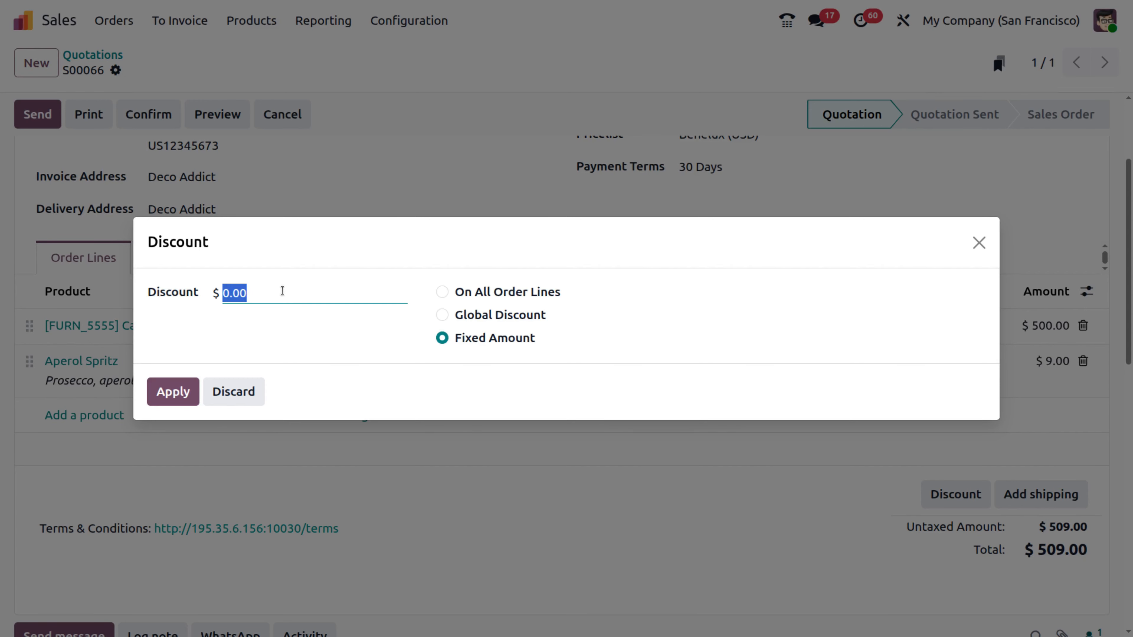
pyautogui.write('100')
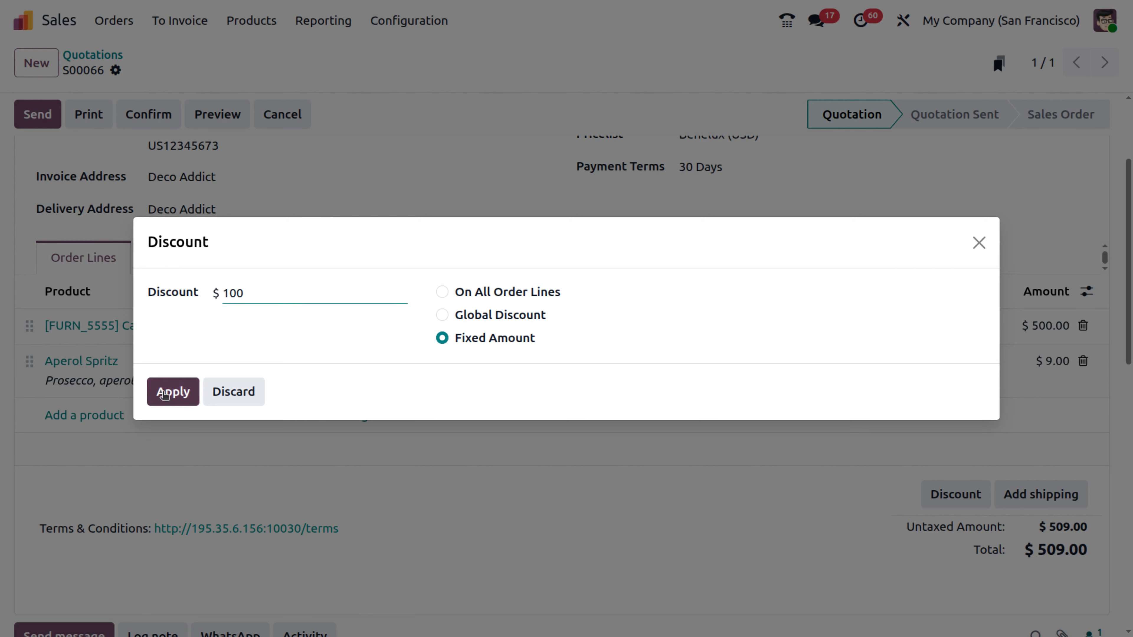
pyautogui.click(164, 394)
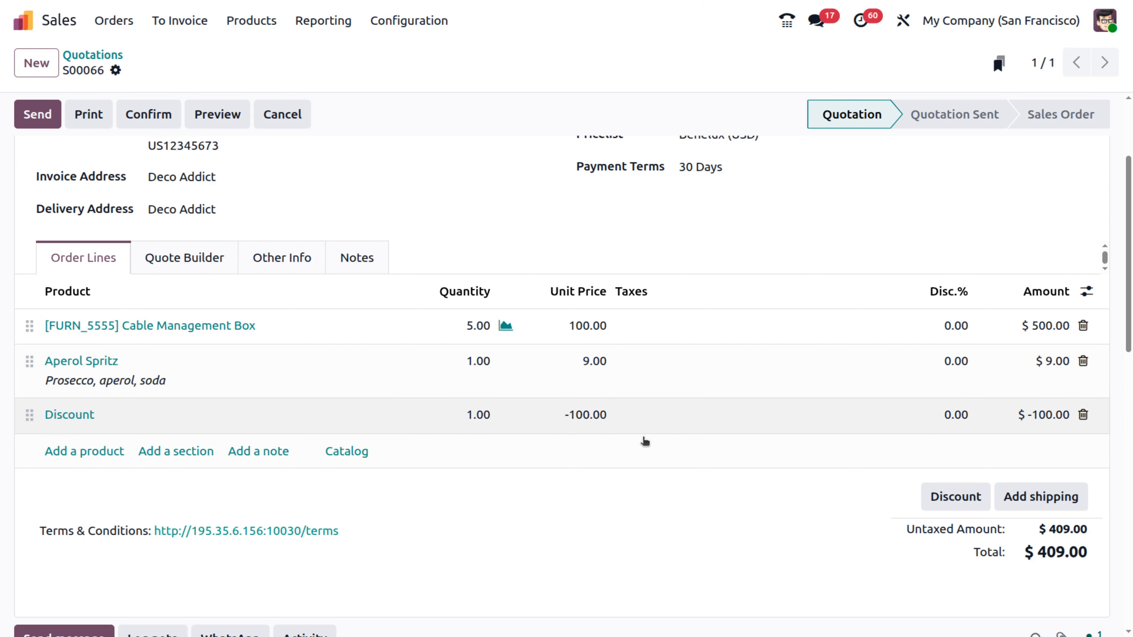